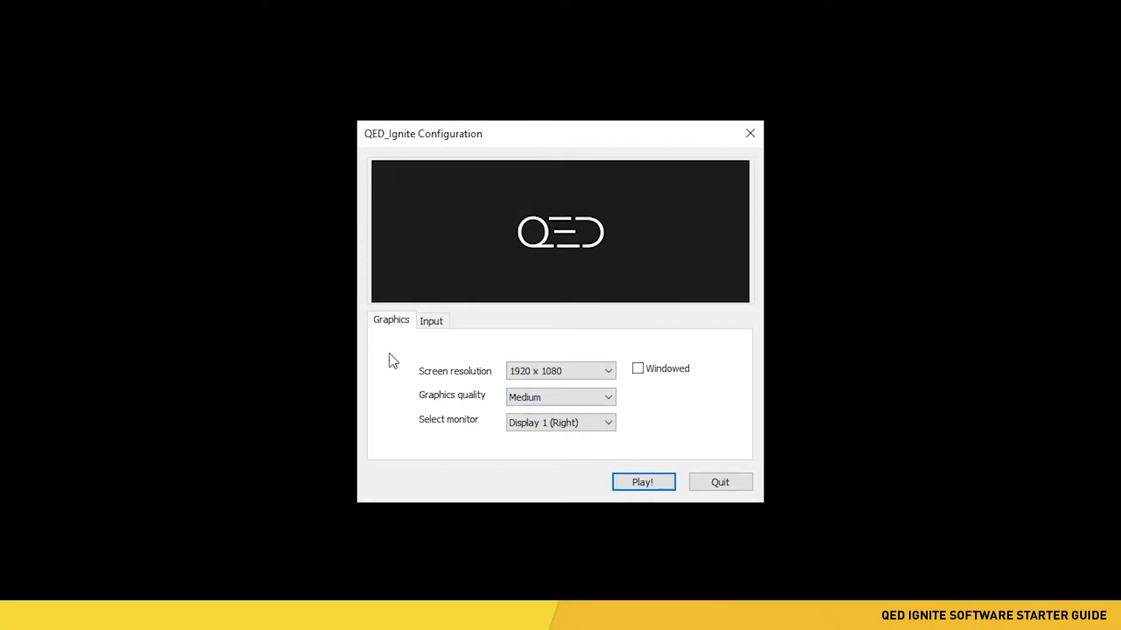
- Keep QED Ignite's screen resolution at 1920 x 1080, then bring up the desktop context menu
click(609, 374)
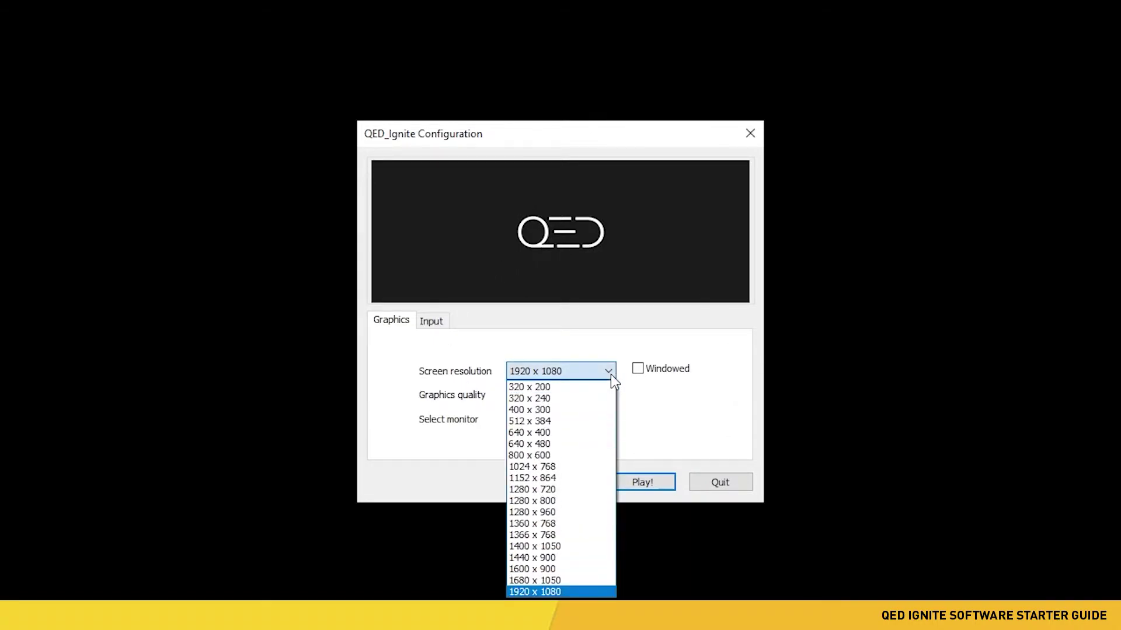
click(611, 373)
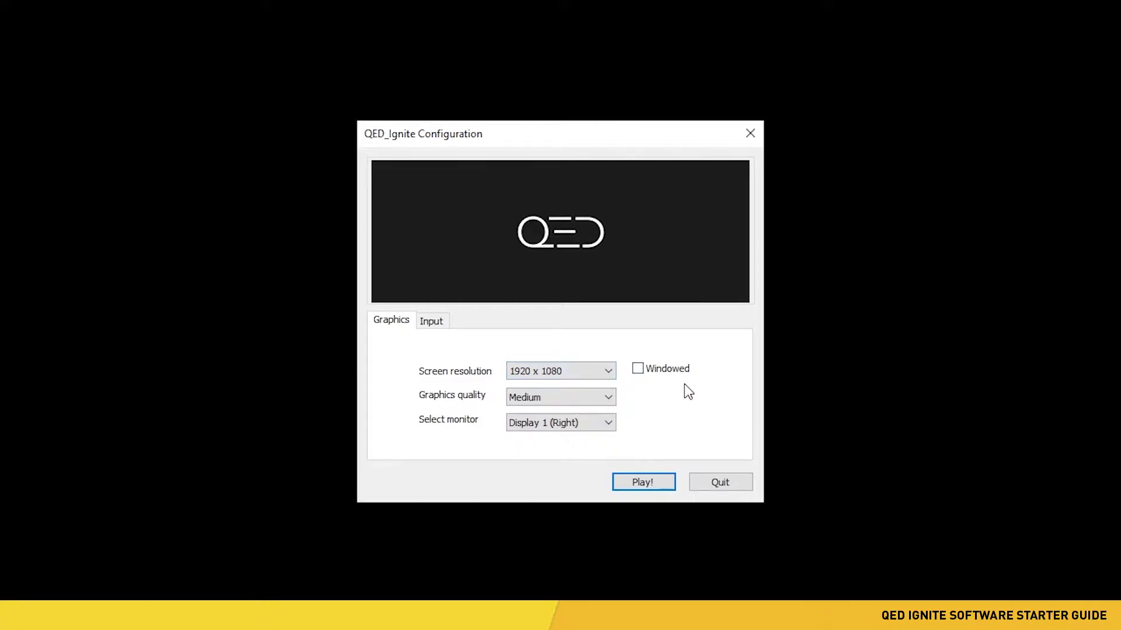
right_click(180, 256)
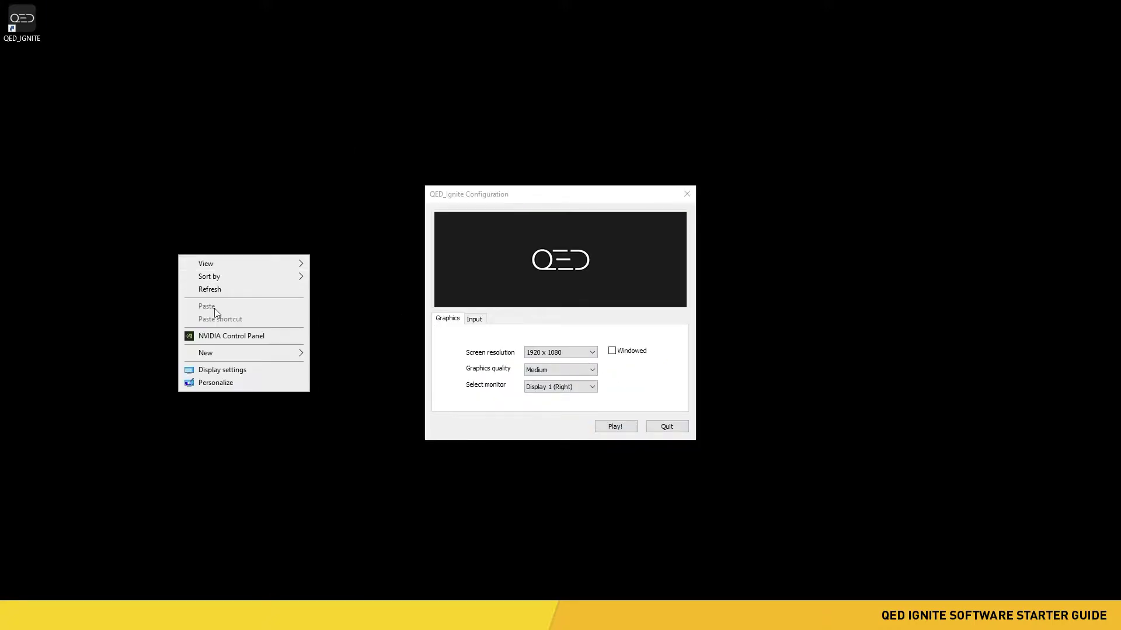
- Check that Windows Display settings show 1920 × 1080 (Recommended), then close Settings
click(230, 372)
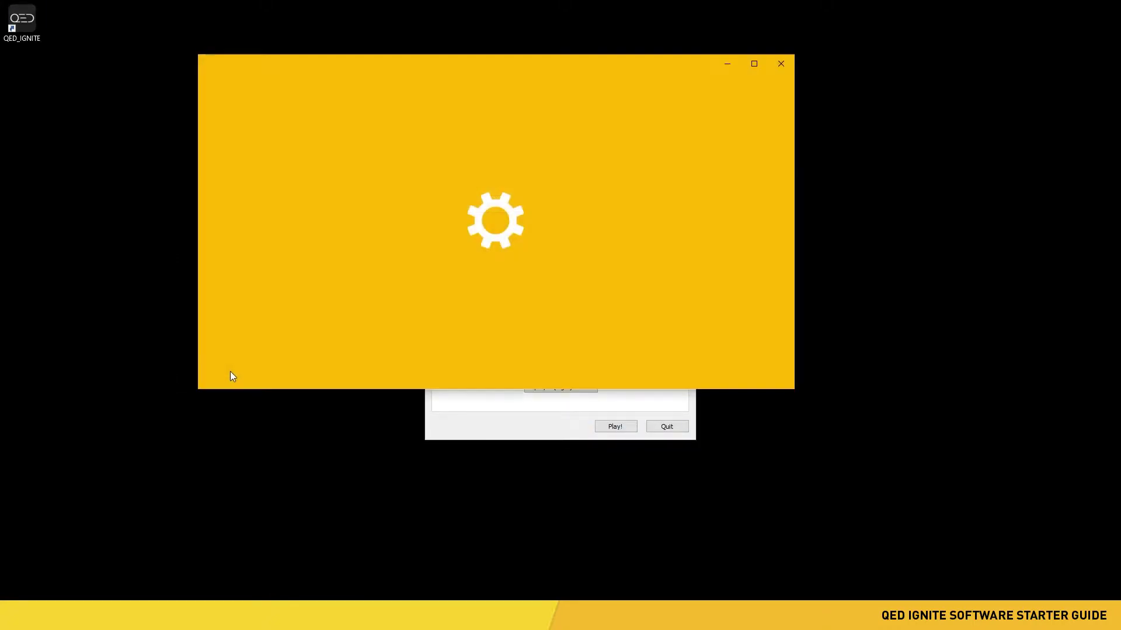
scroll(561, 320, down, 6)
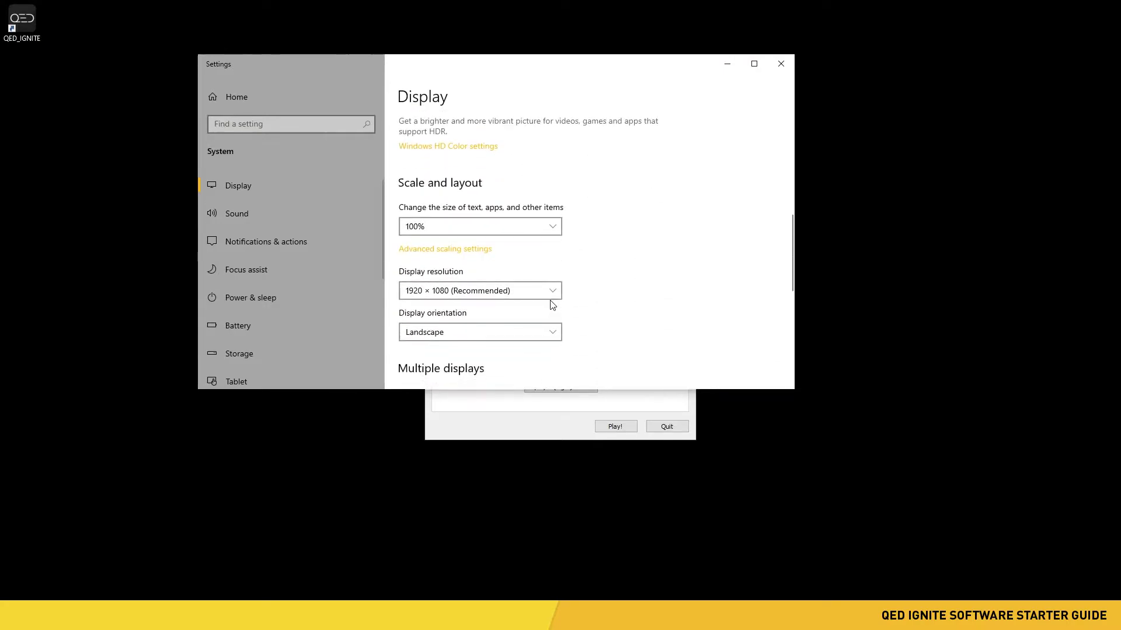
drag(574, 64, 331, 10)
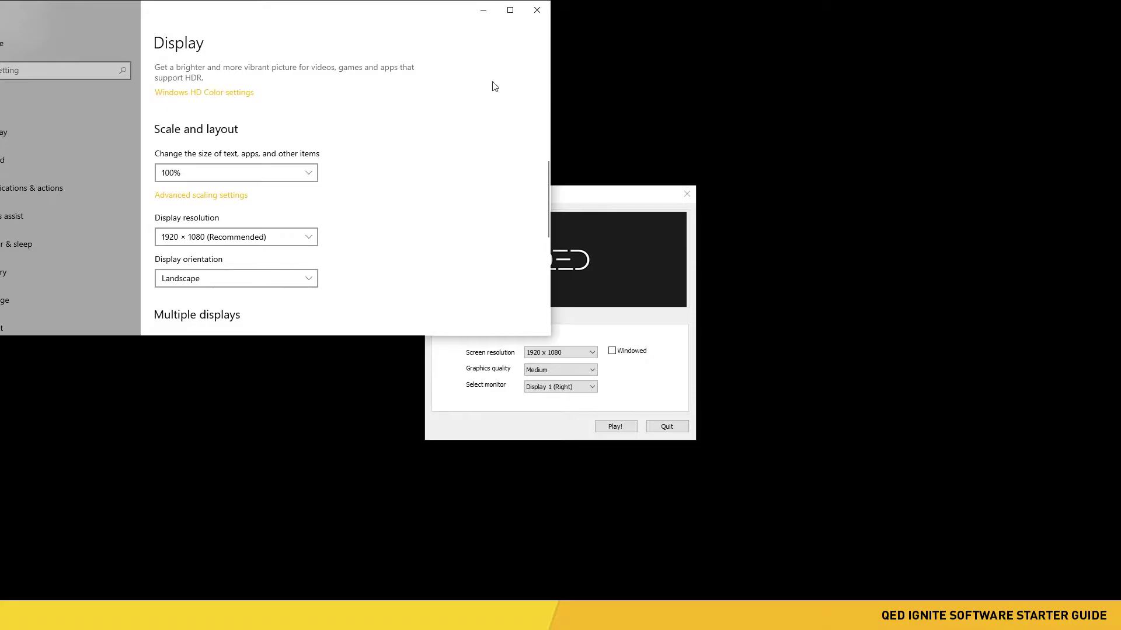
click(537, 10)
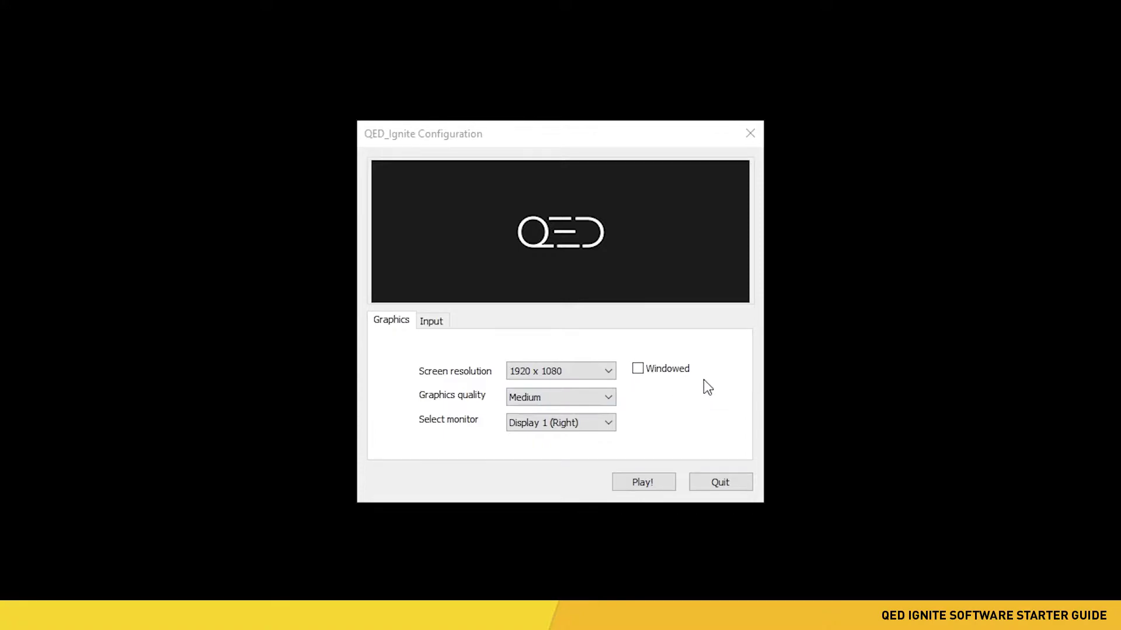
click(606, 397)
click(631, 402)
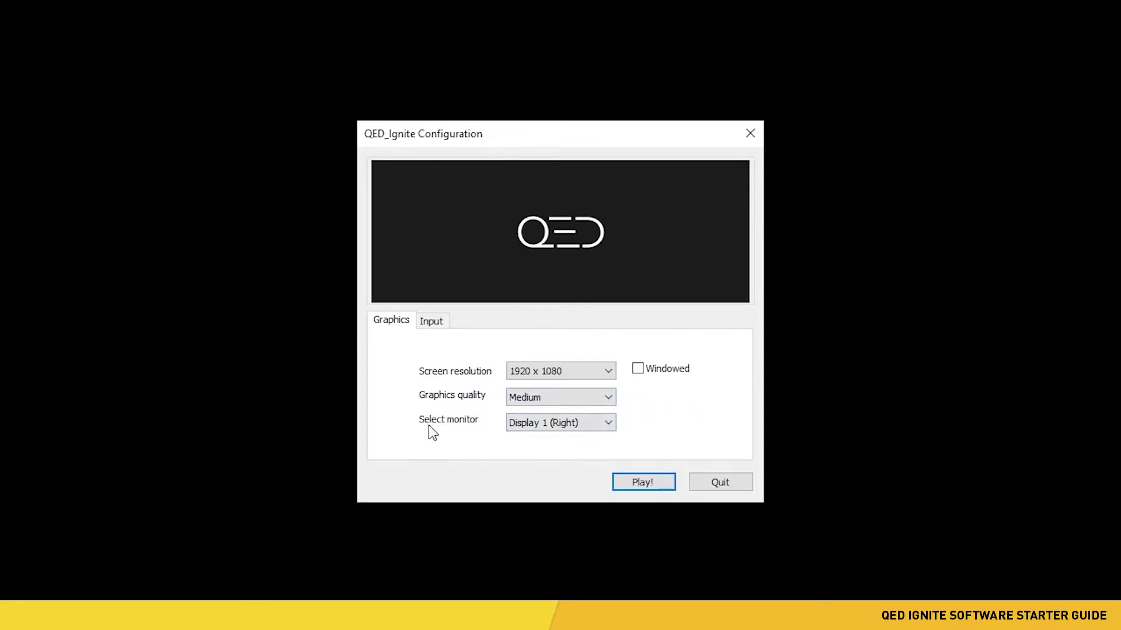
click(610, 423)
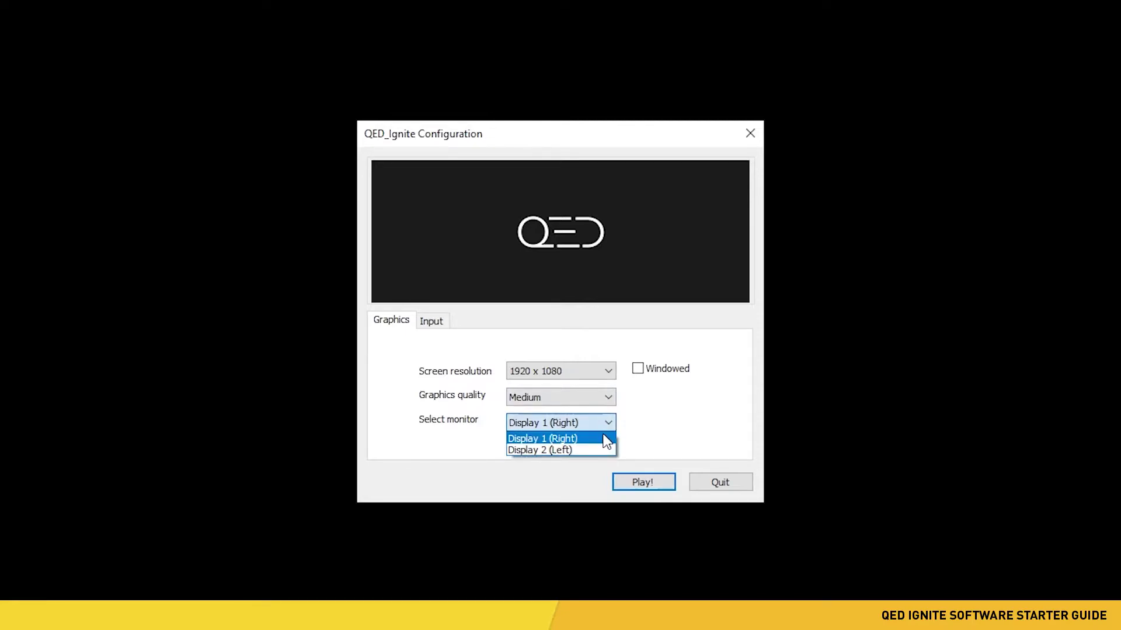
click(642, 434)
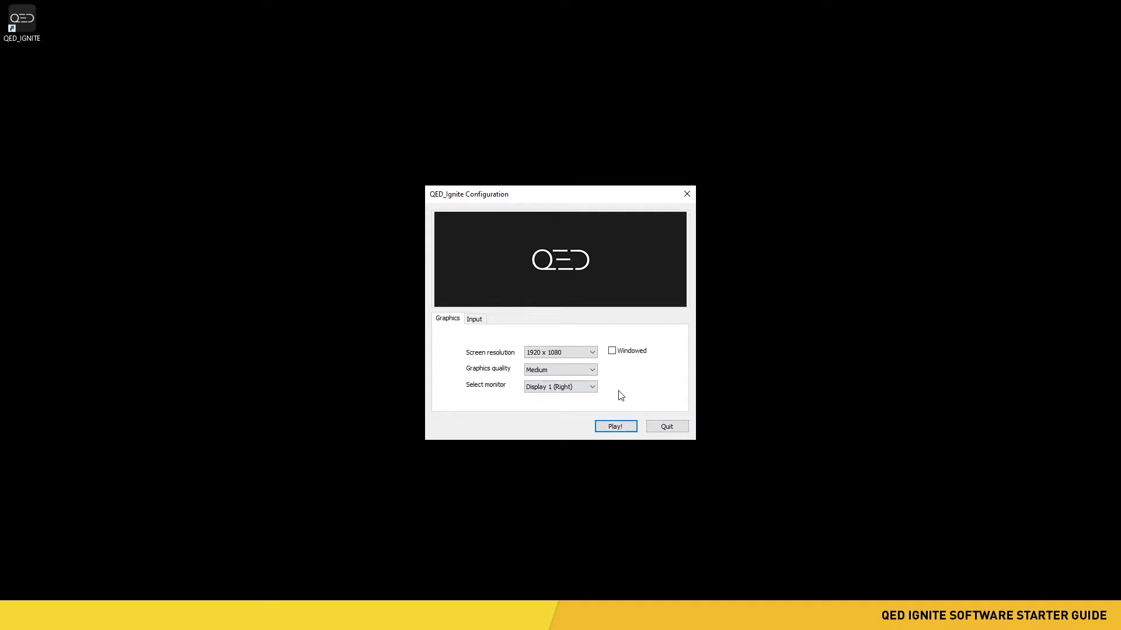
- Start the simulator with the chosen configuration using Play!
click(613, 428)
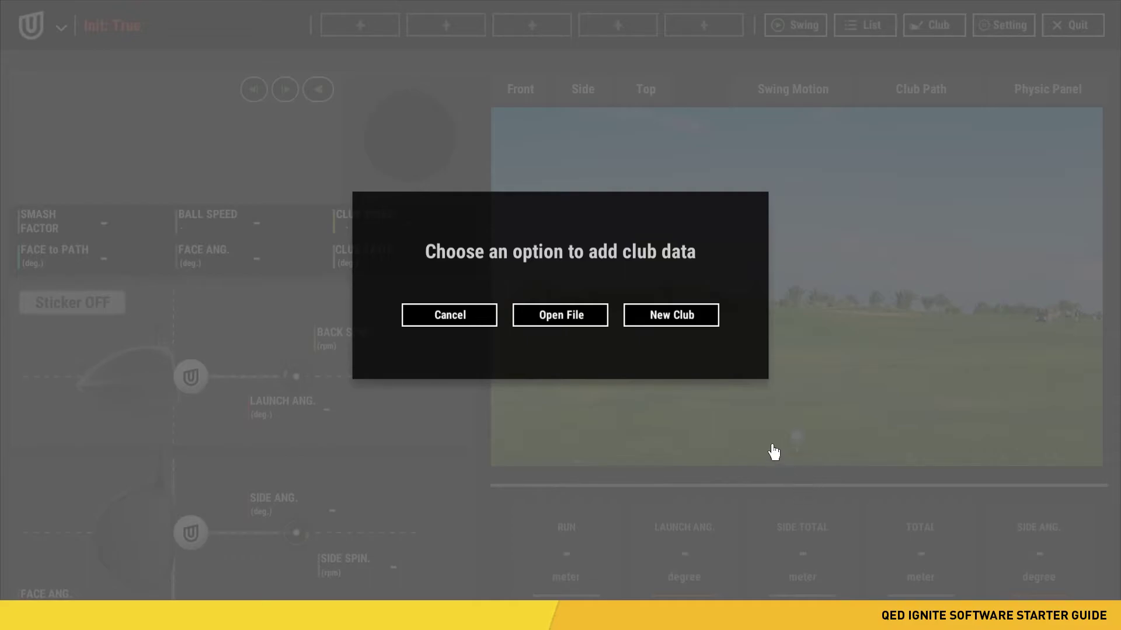
- Create a new club, Club1, as a 7 iron with Sticker OFF
click(697, 320)
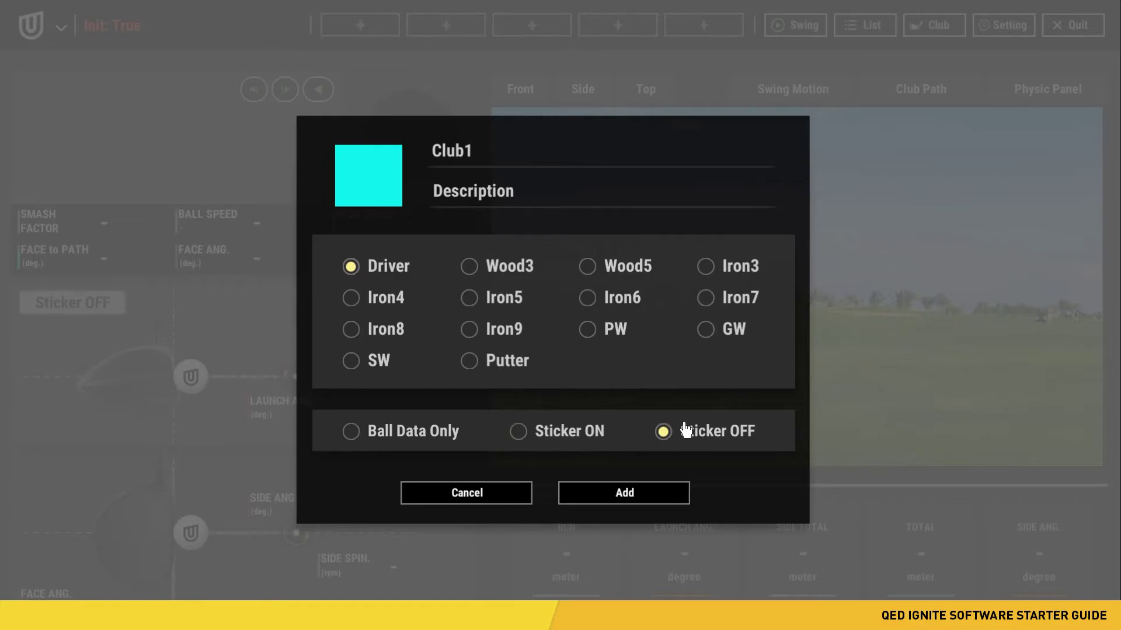
click(624, 494)
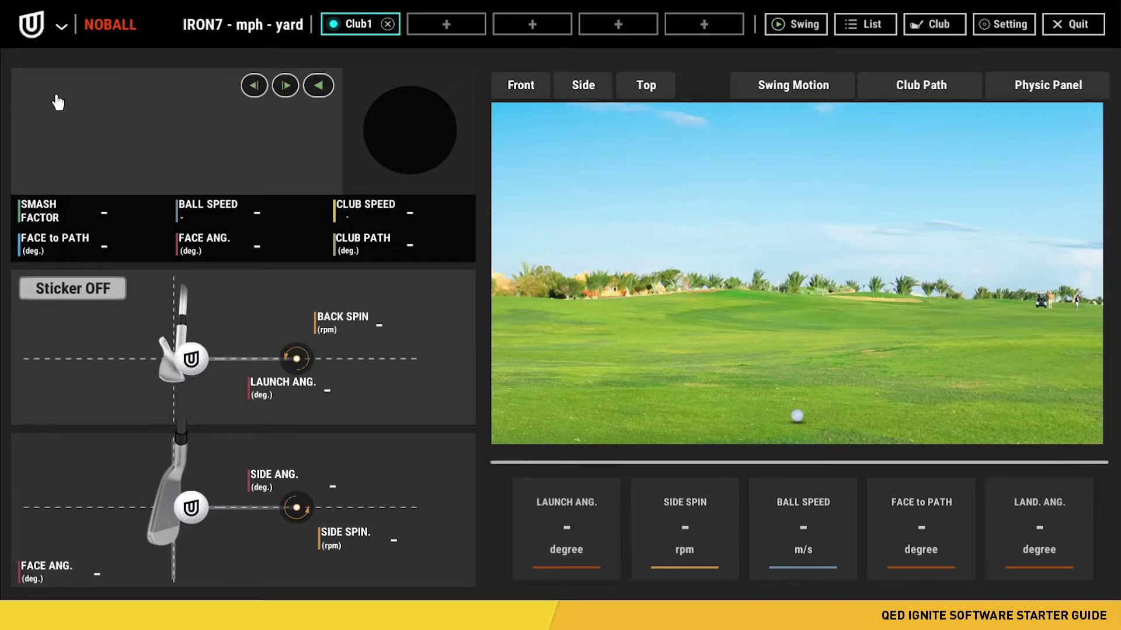
click(61, 28)
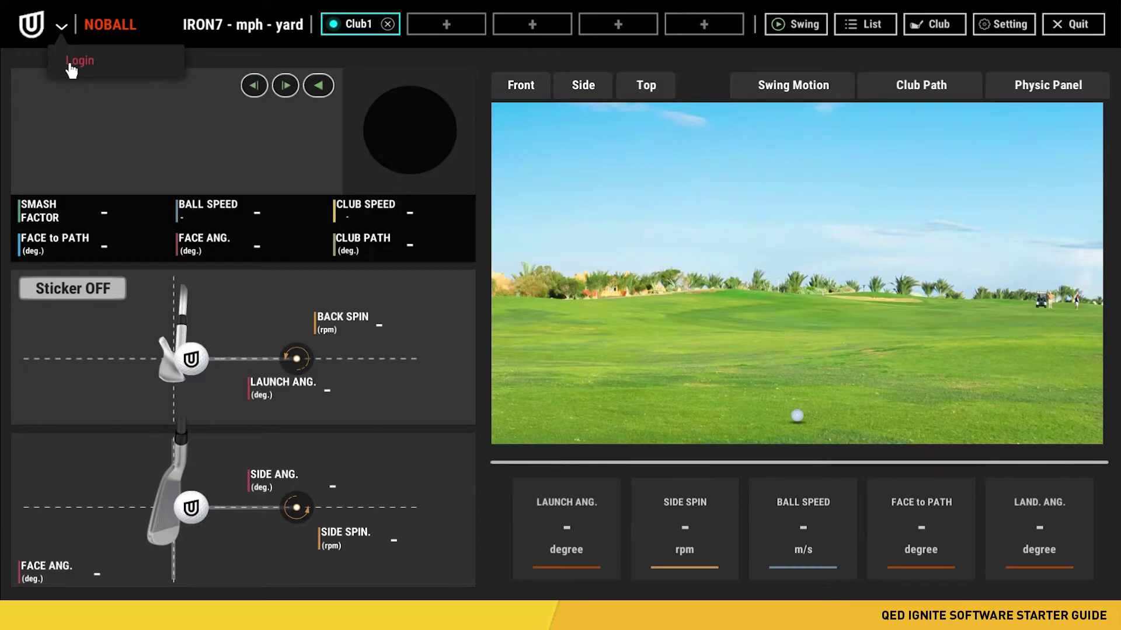
click(61, 36)
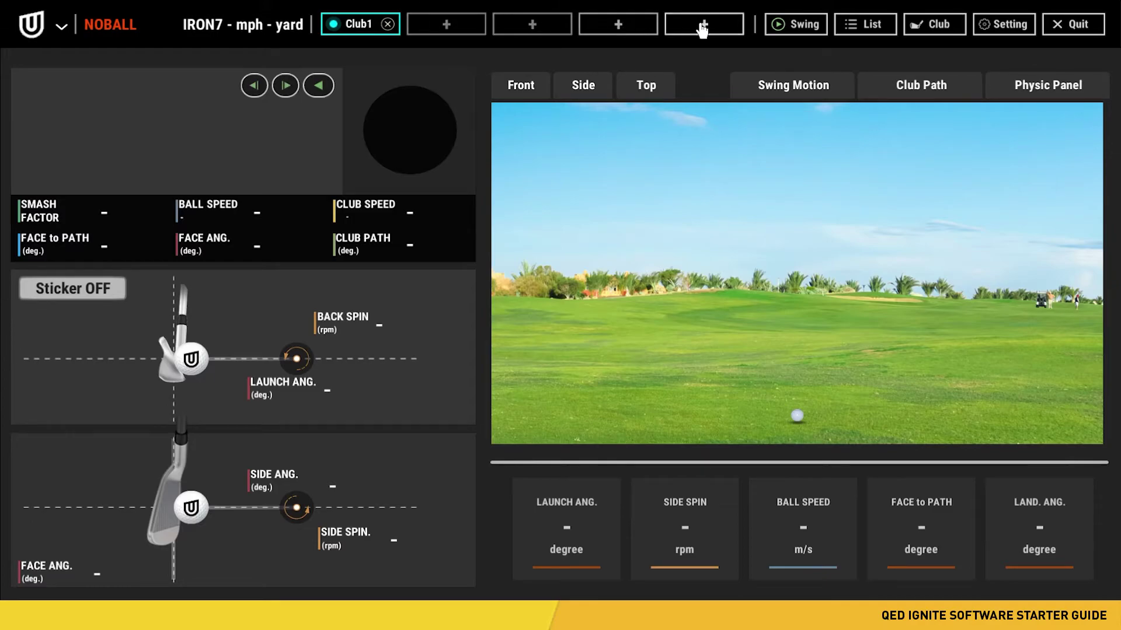
click(448, 26)
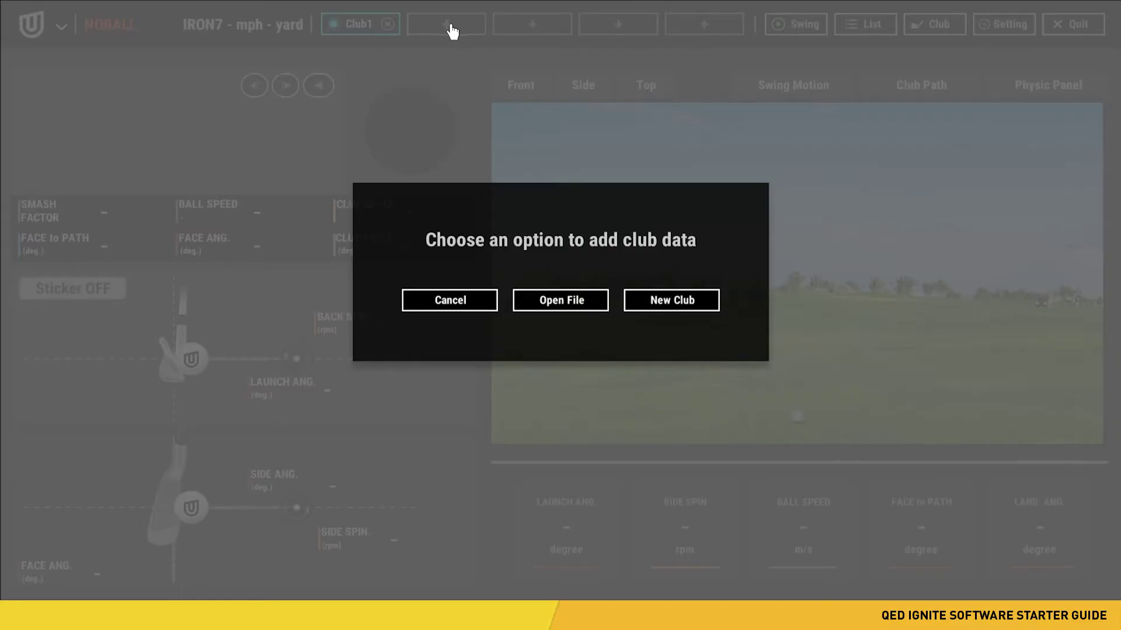
click(684, 305)
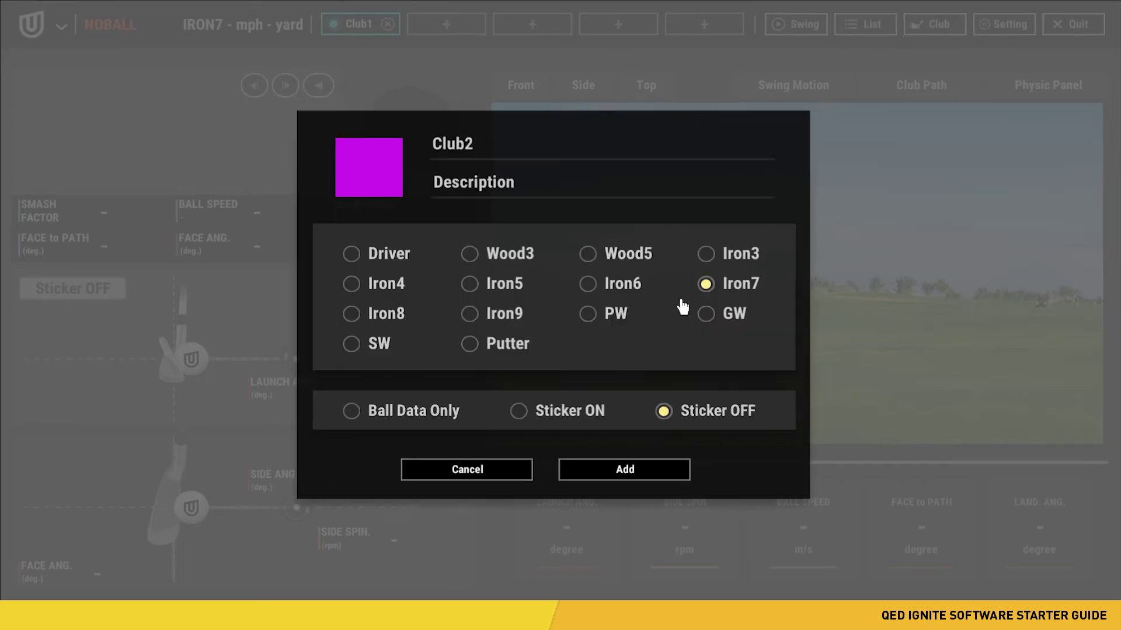
click(516, 474)
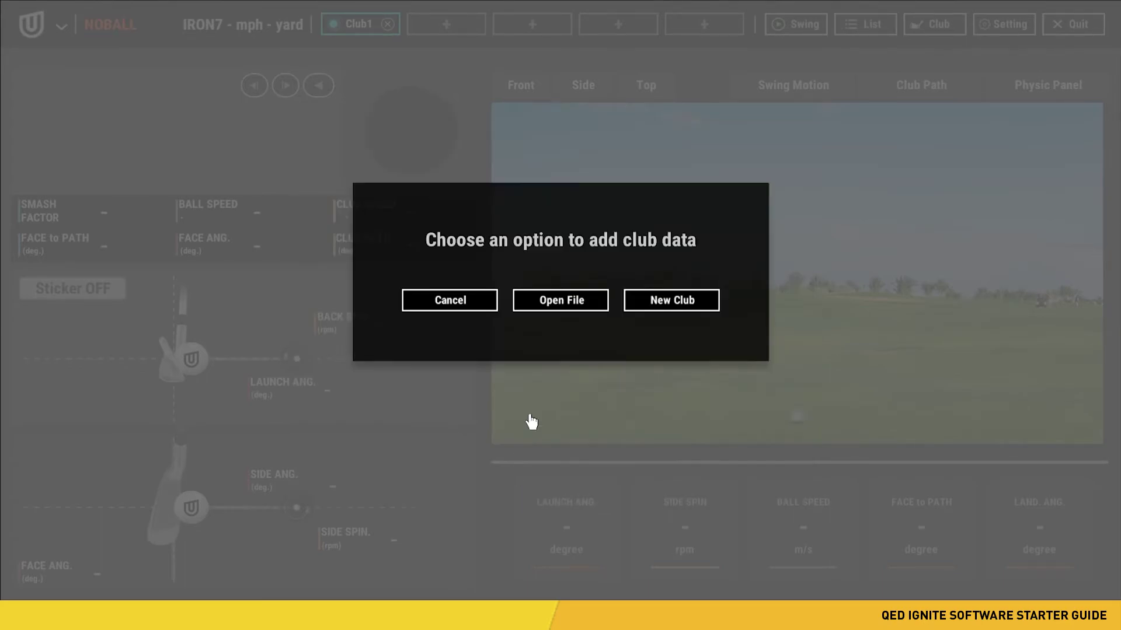
click(458, 311)
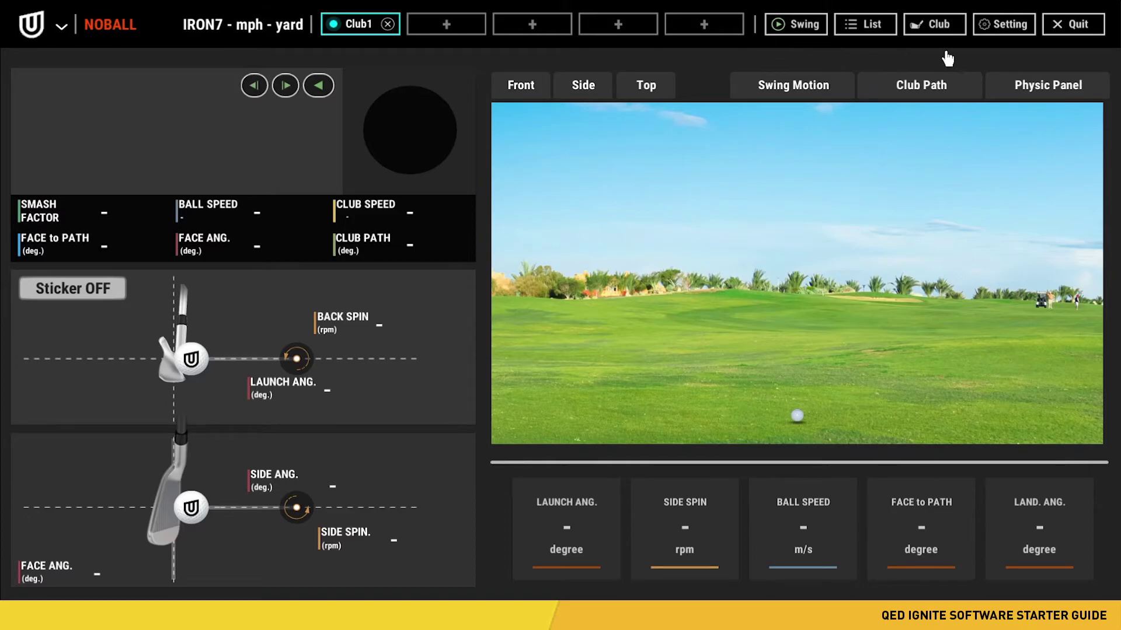
click(802, 26)
click(870, 30)
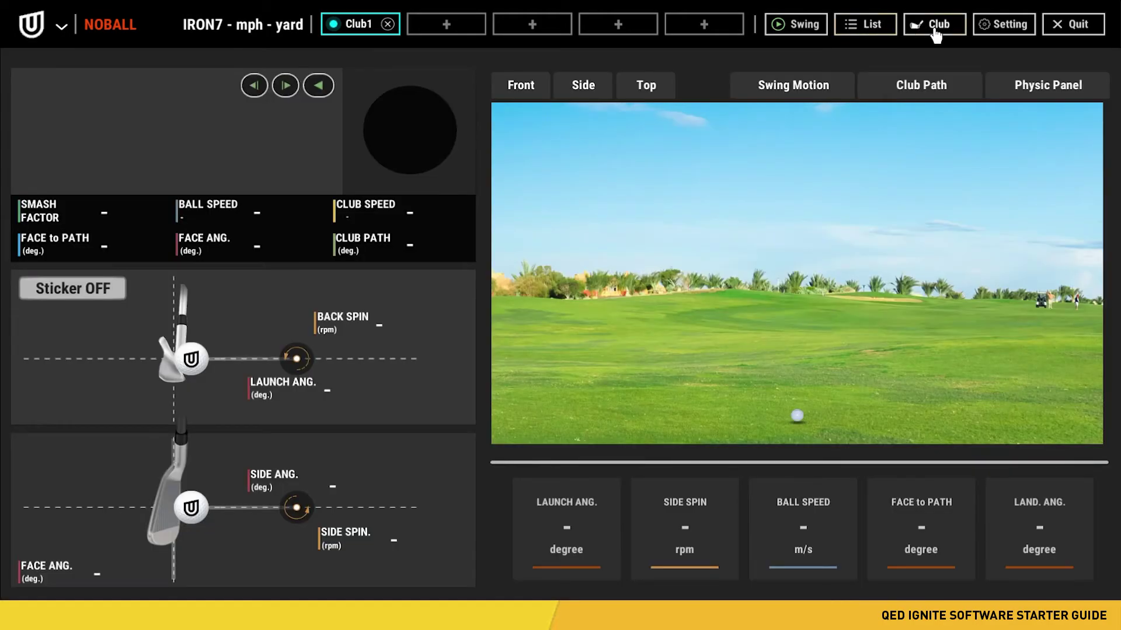
click(936, 30)
click(1002, 26)
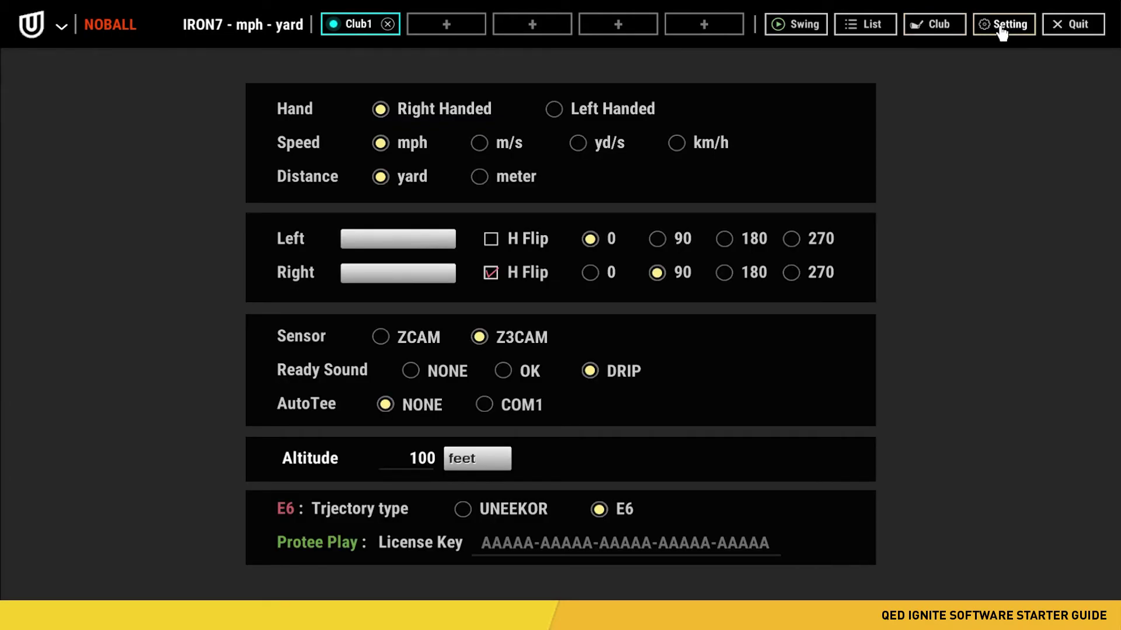
- Review the 100 feet altitude setting and close Settings to return to the shot view
click(407, 458)
click(1003, 25)
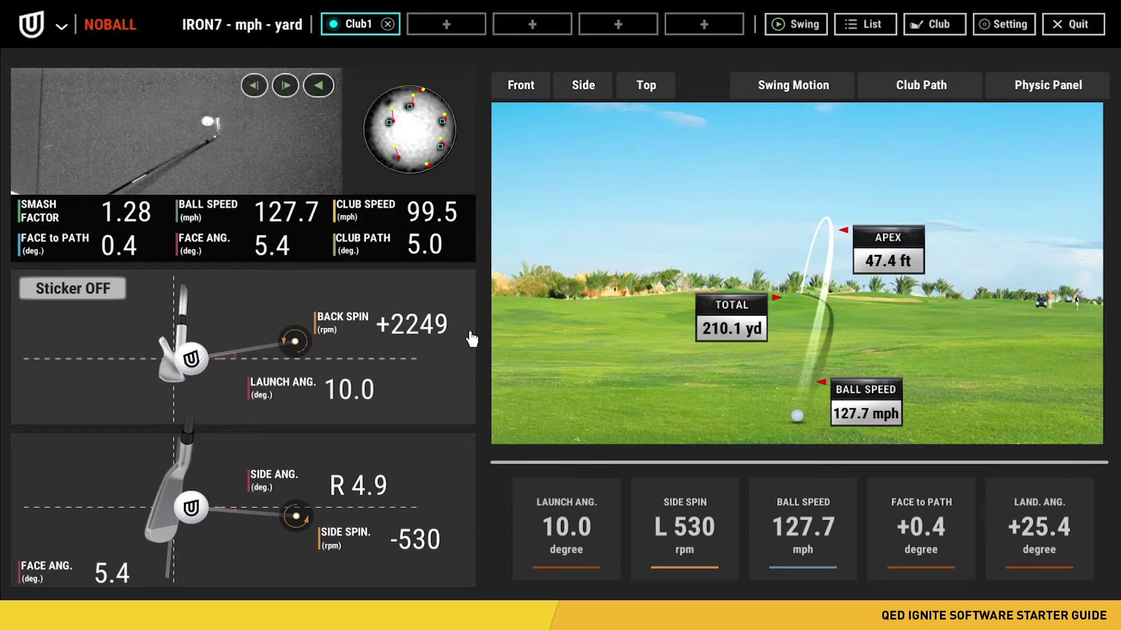
- Replay the 210.1 yd shot's impact video and switch Sticker OFF to Sticker ON
click(318, 88)
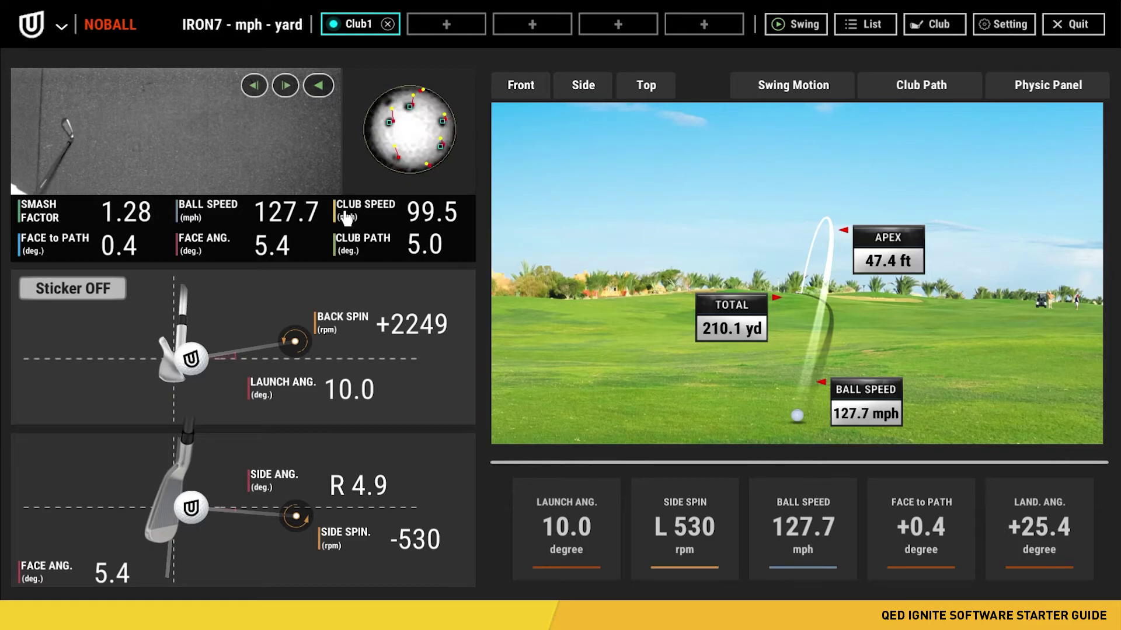
click(111, 296)
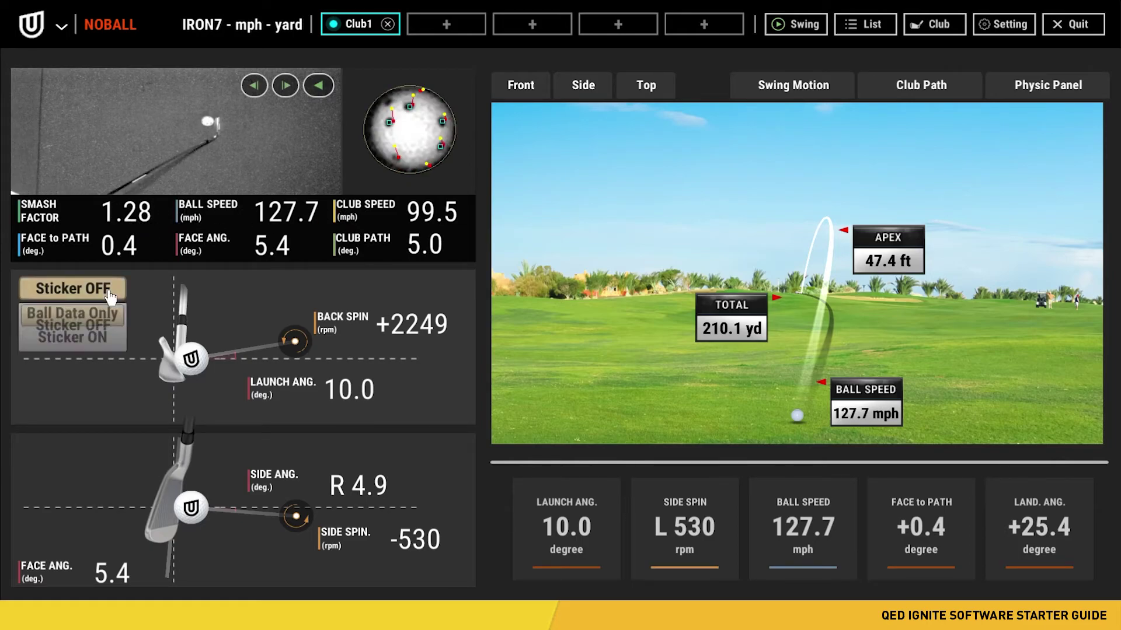
click(105, 359)
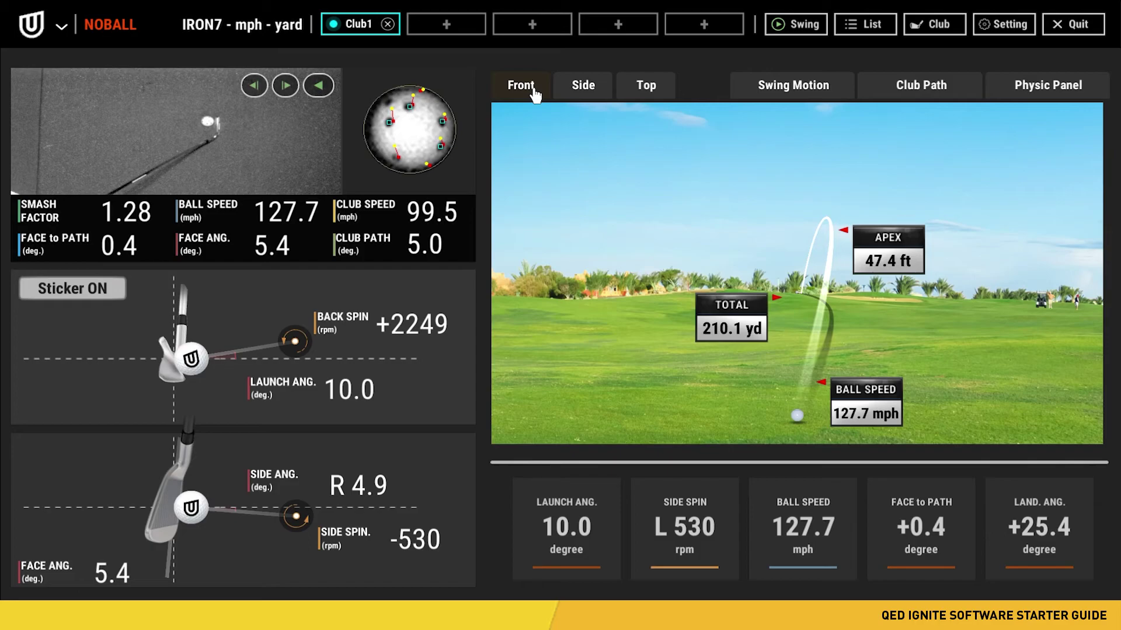
- Cycle through the Side, Top, Swing Motion and Club Path views of the shot
click(581, 87)
click(640, 90)
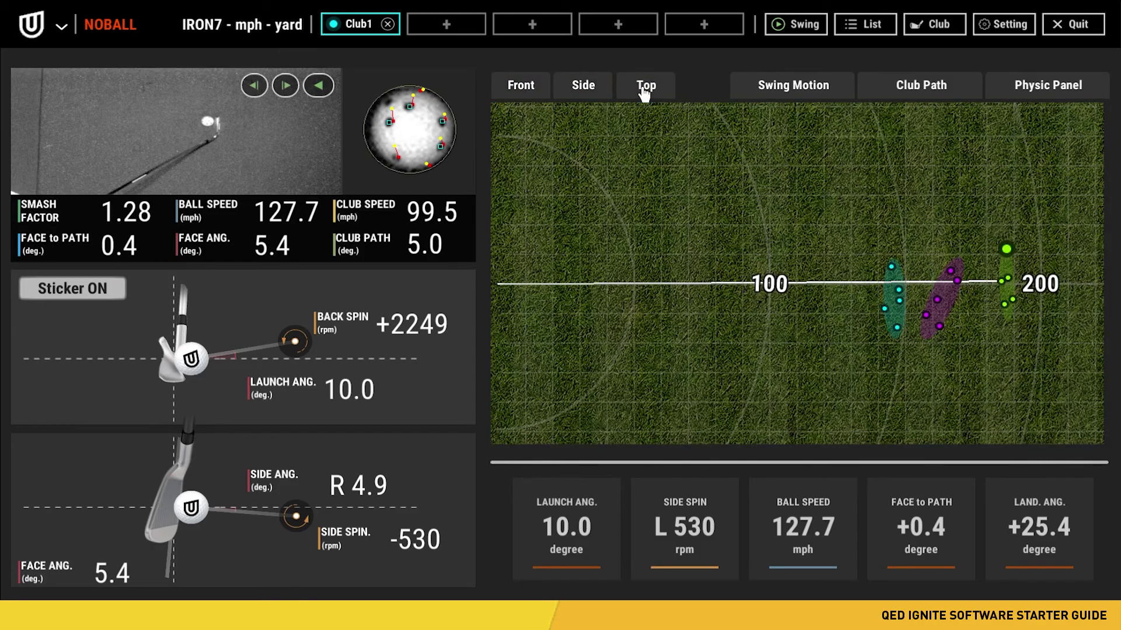
click(803, 92)
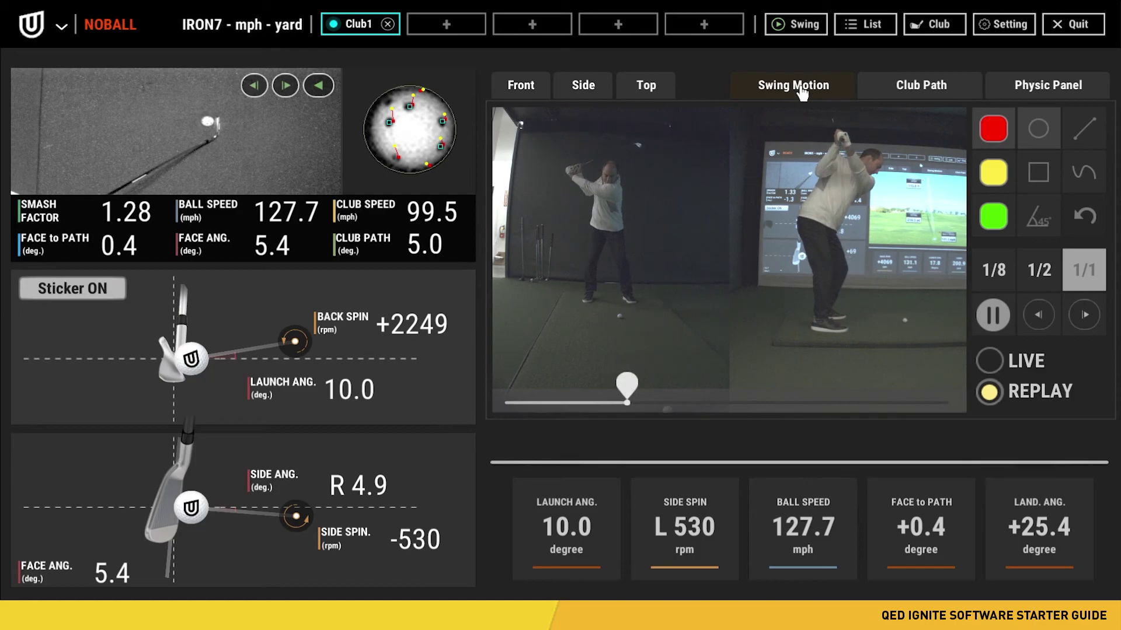
click(921, 87)
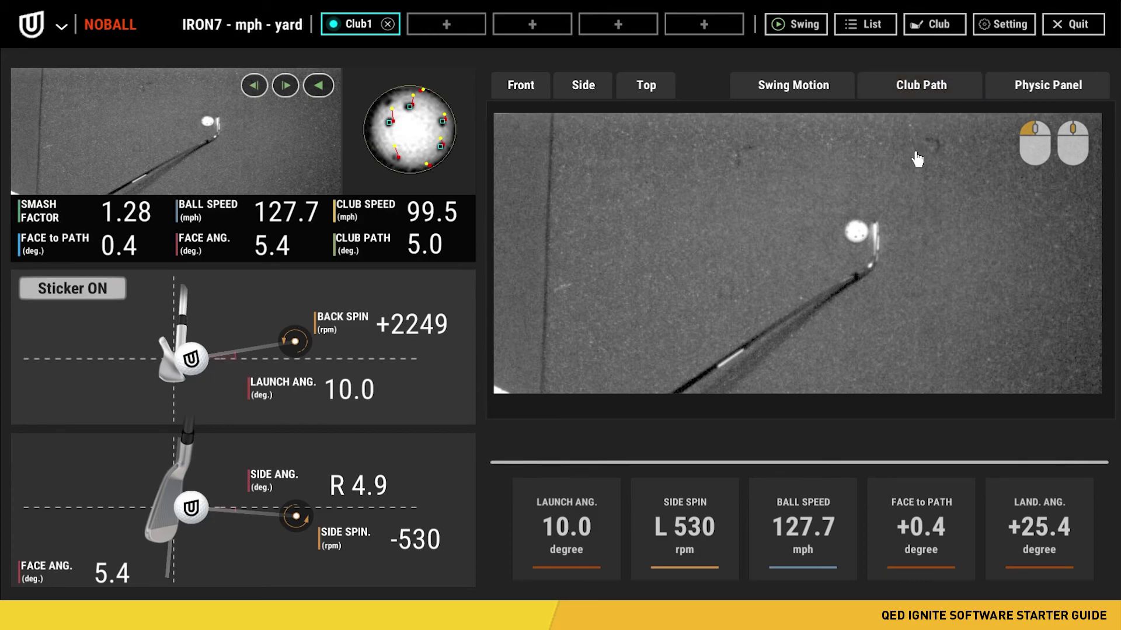
- Show the Physic Panel, moving Face to Path into the grid and Run into the bottom row
click(1024, 93)
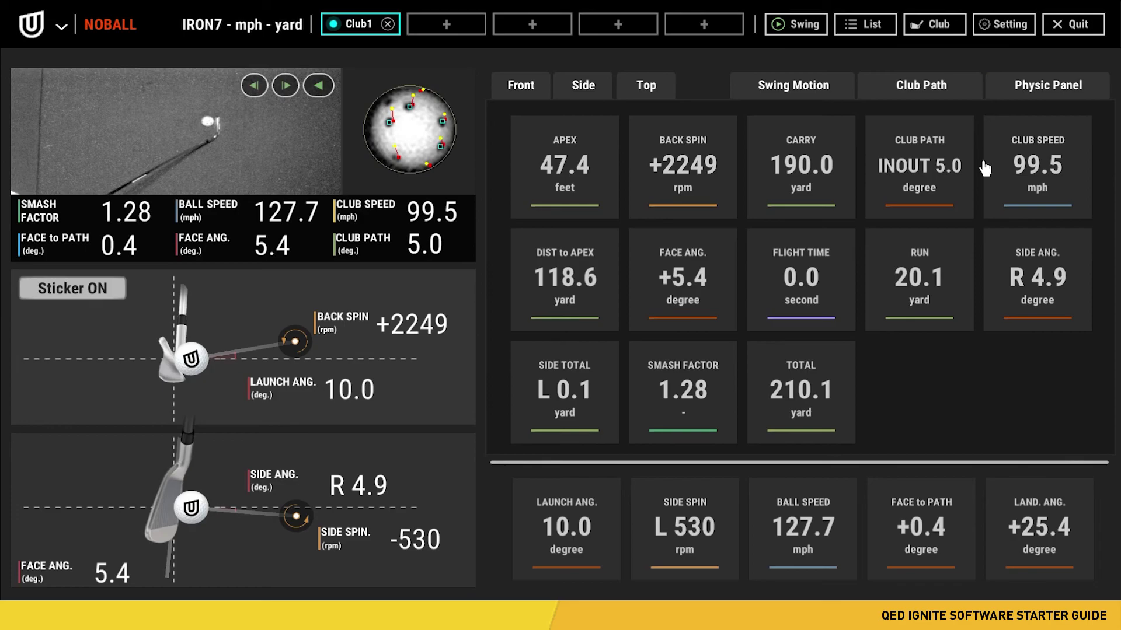
drag(915, 531, 925, 276)
drag(992, 278, 992, 512)
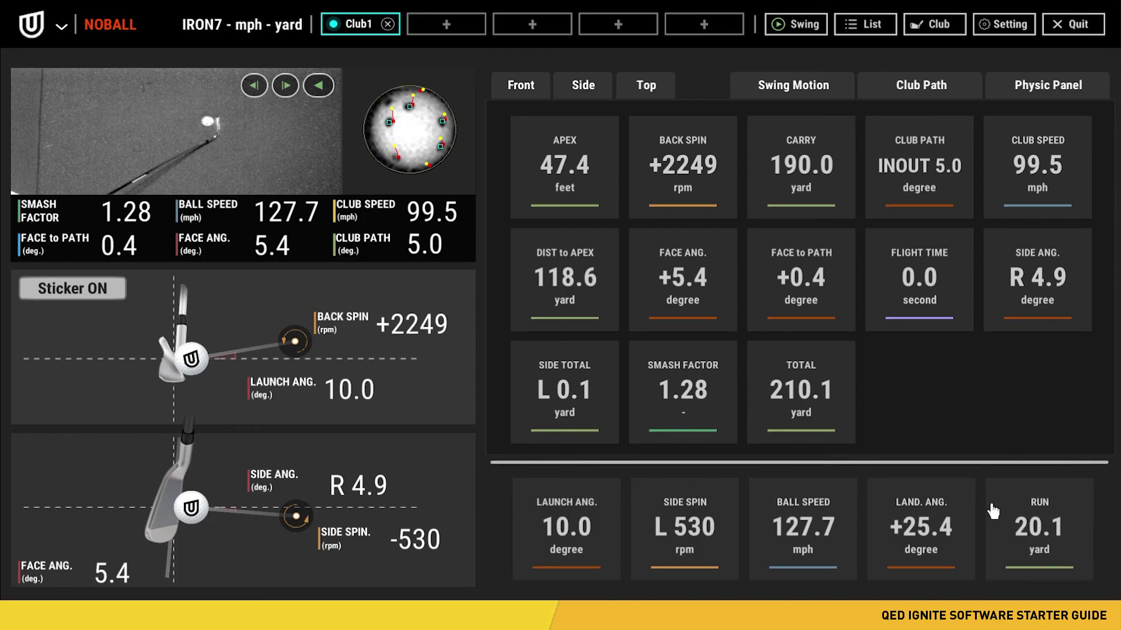